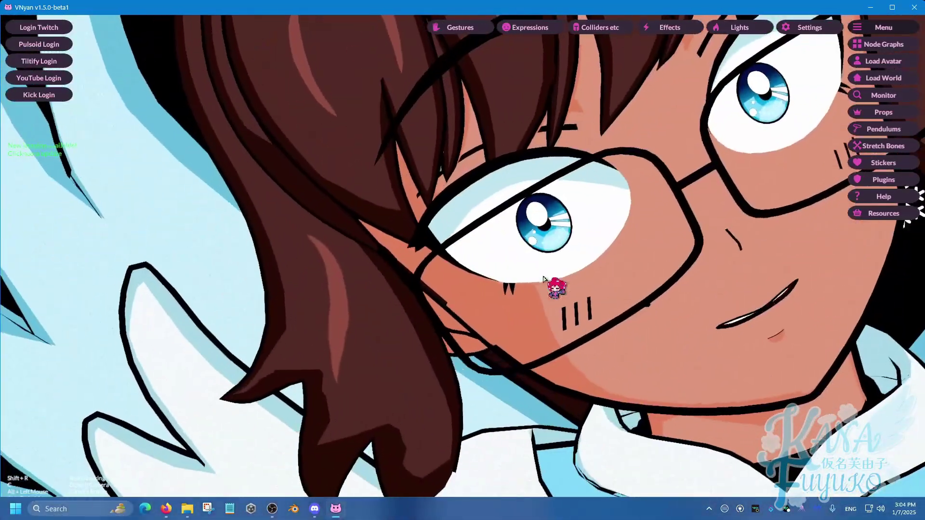
Reset VNyan's camera to the default full-avatar framing with the C key.
key("c")
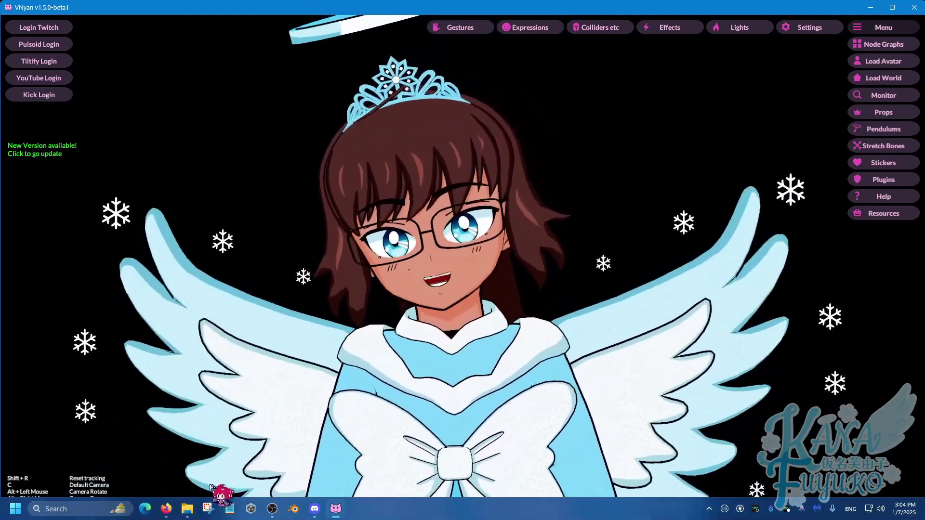
Save OBS_Spout2_Plugin_Install_v1.8.exe from the release assets, noting the ManualInstall_v1.8.zip alternative.
mouse_move(166, 509)
left_click(213, 453)
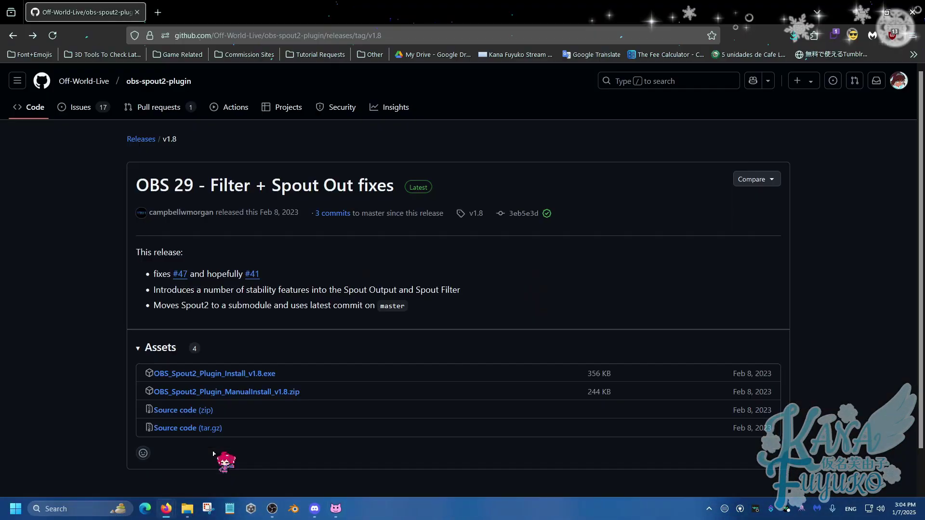
left_click(262, 376)
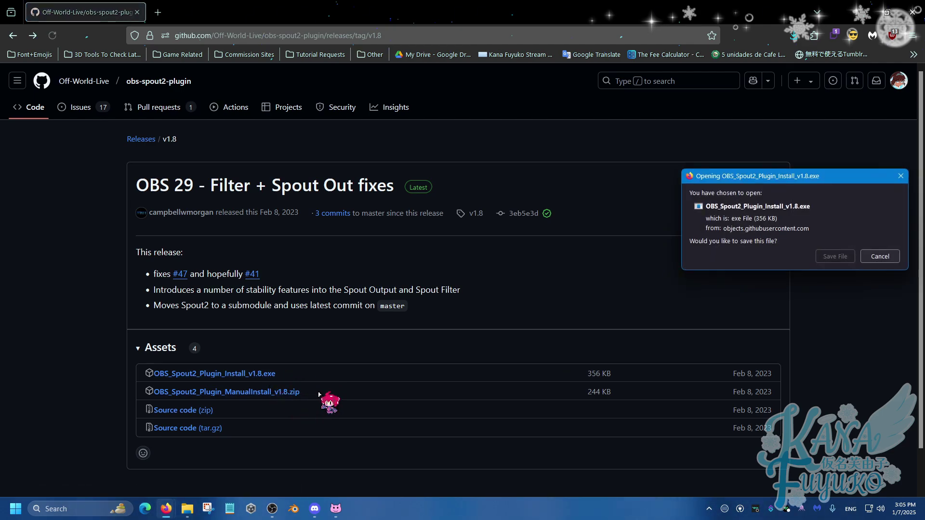
left_click(844, 261)
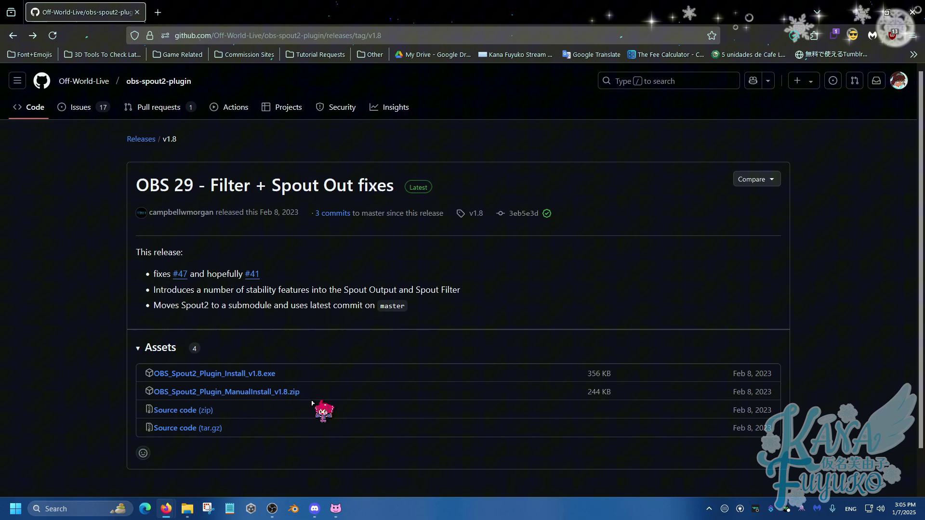
left_click_drag(296, 392, 193, 392)
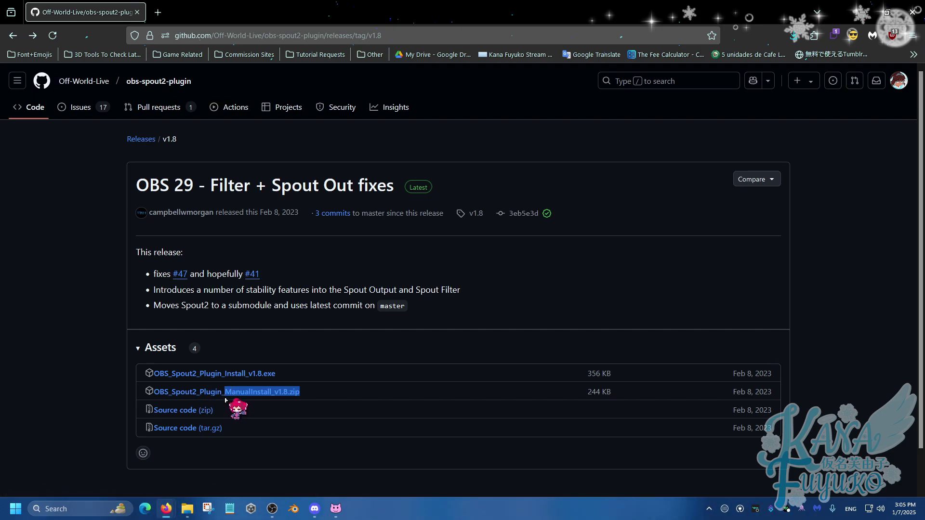
left_click(340, 393)
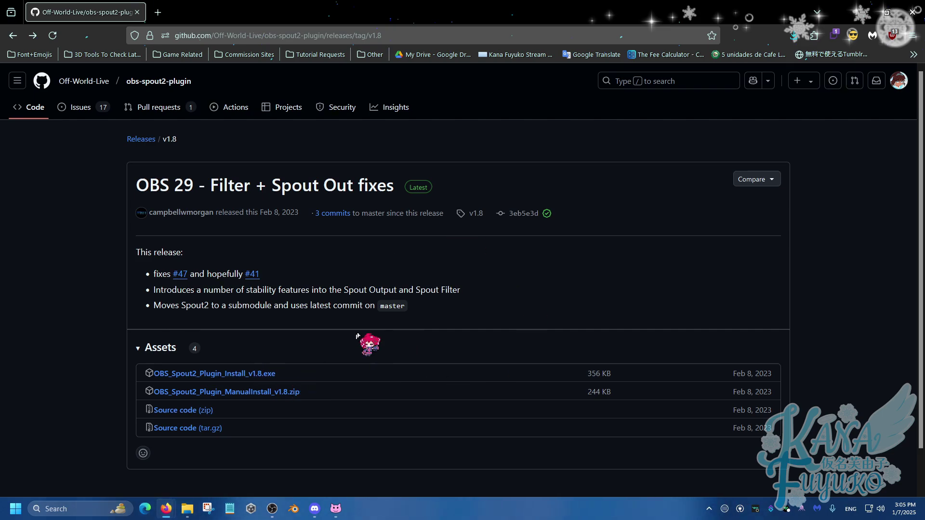
Show VNyan's Graphics settings with Use Spout2 enabled as VNyanSpout, then switch to OBS.
left_click(859, 10)
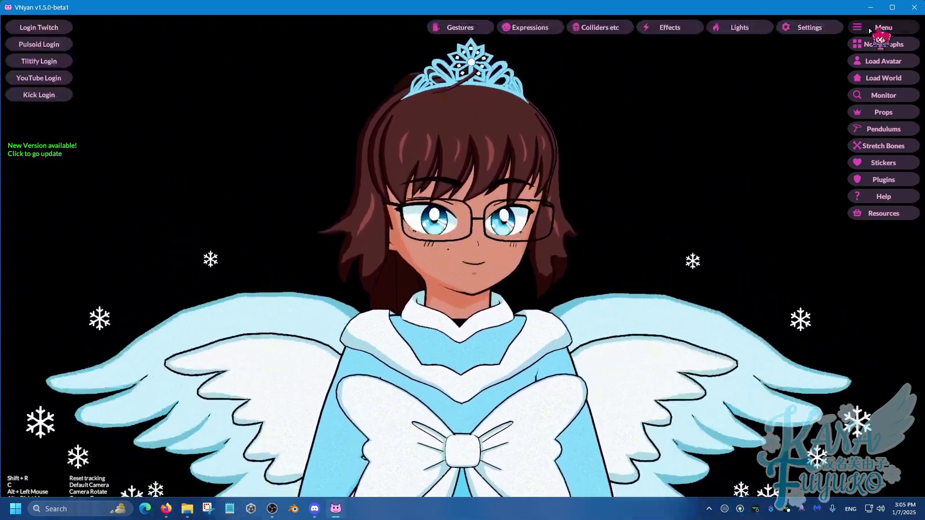
left_click(811, 29)
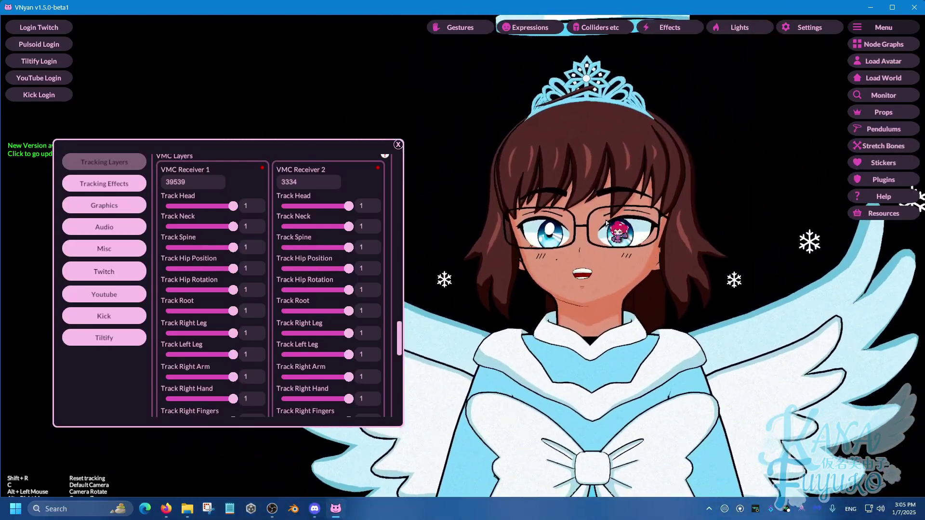
left_click(128, 210)
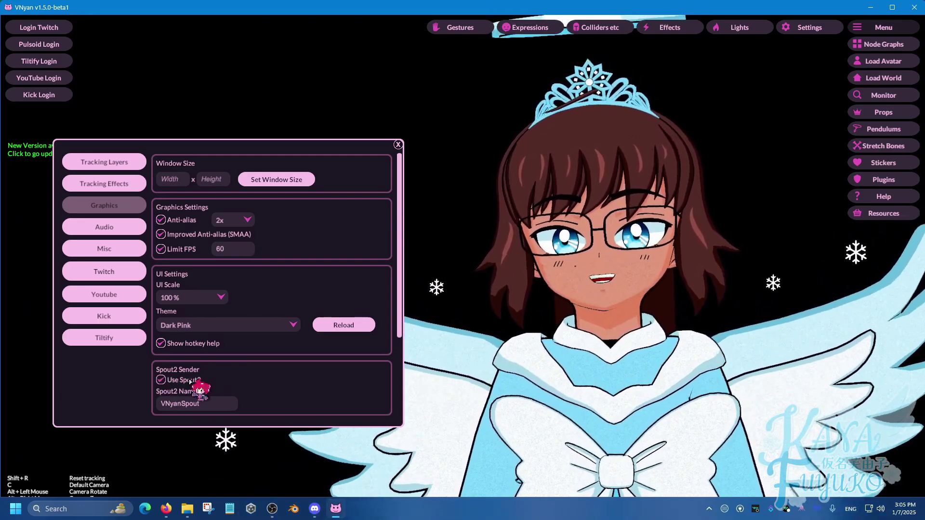
scroll(215, 384, "down", 1)
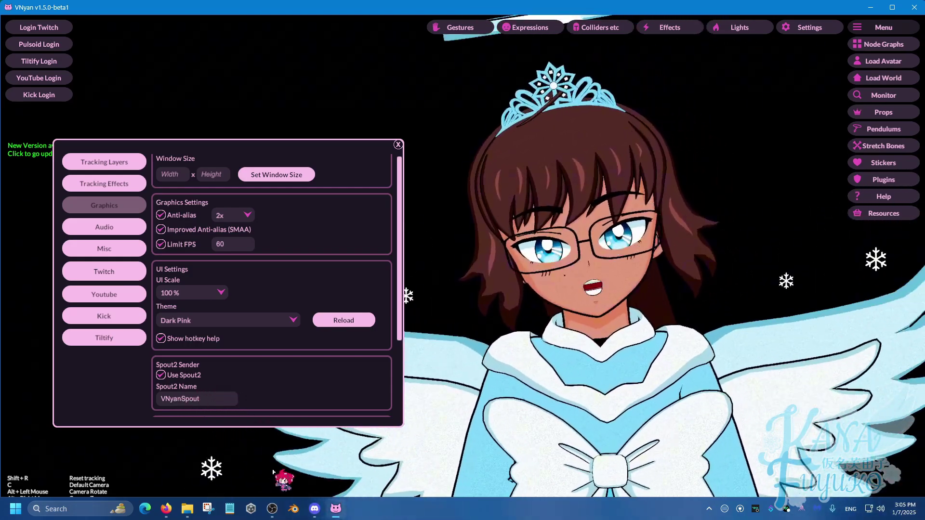
left_click(272, 509)
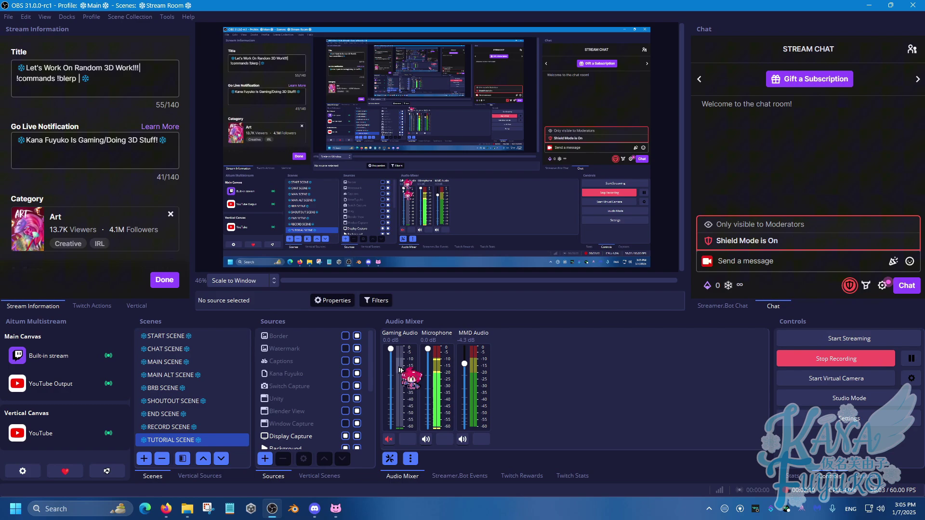
Recheck the plugin release page, then add a Spout2 Capture source to the scene.
left_click(265, 459)
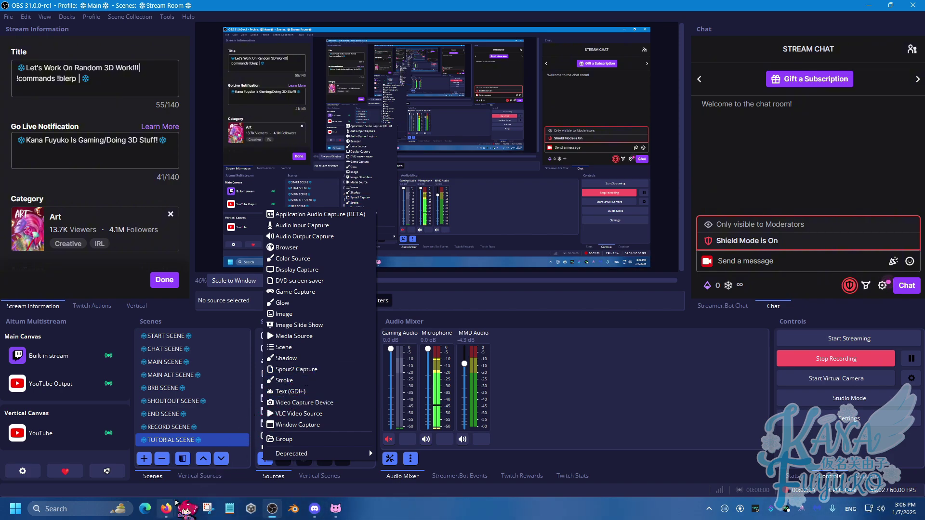
mouse_move(168, 507)
left_click(223, 458)
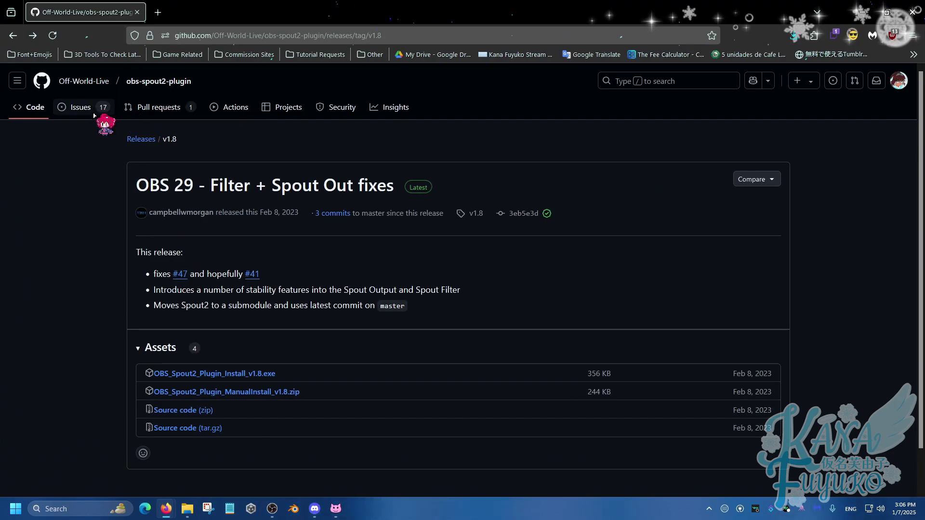
left_click(89, 114)
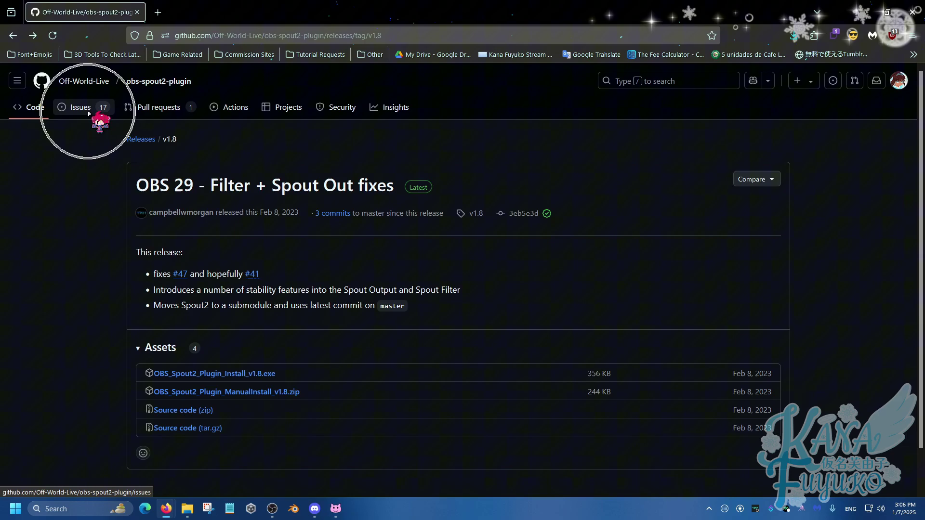
left_click(862, 10)
left_click(266, 460)
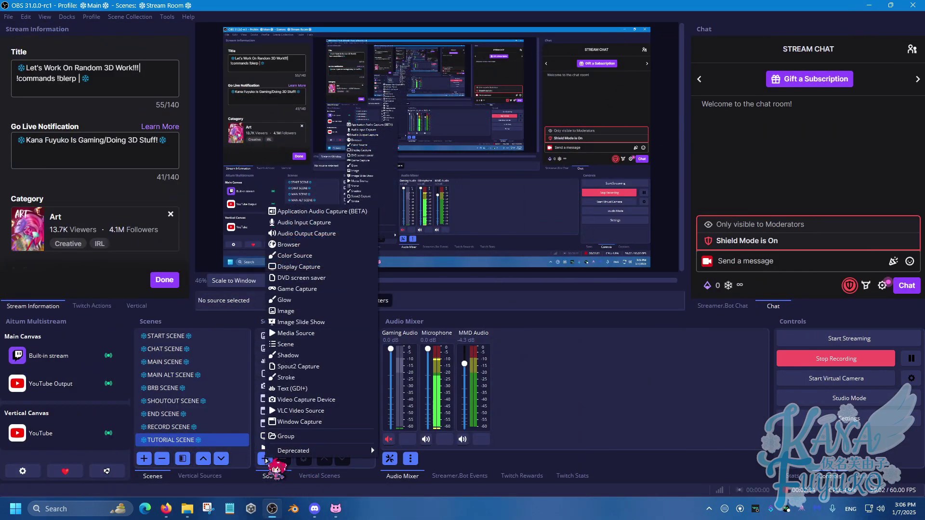
left_click(319, 369)
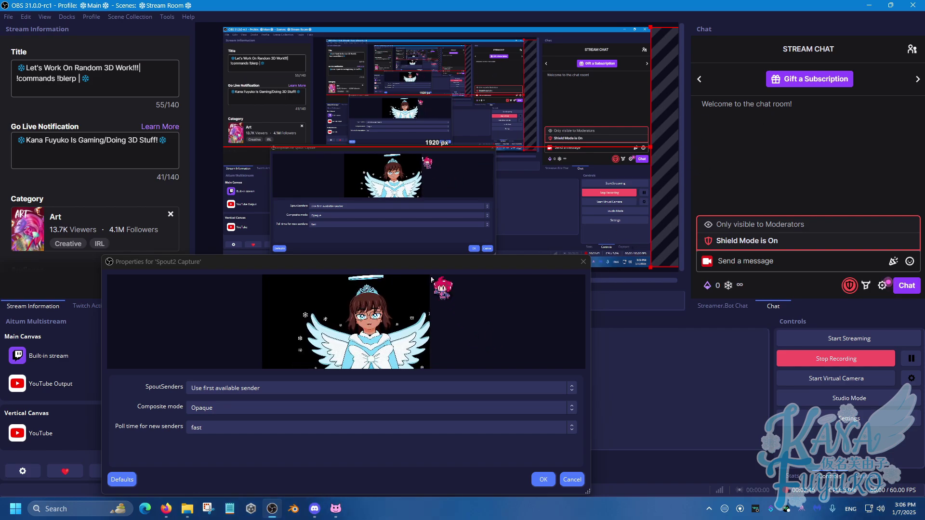
Move the Spout2 Capture properties window aside and choose VNyanSpout as the sender.
left_click(459, 273)
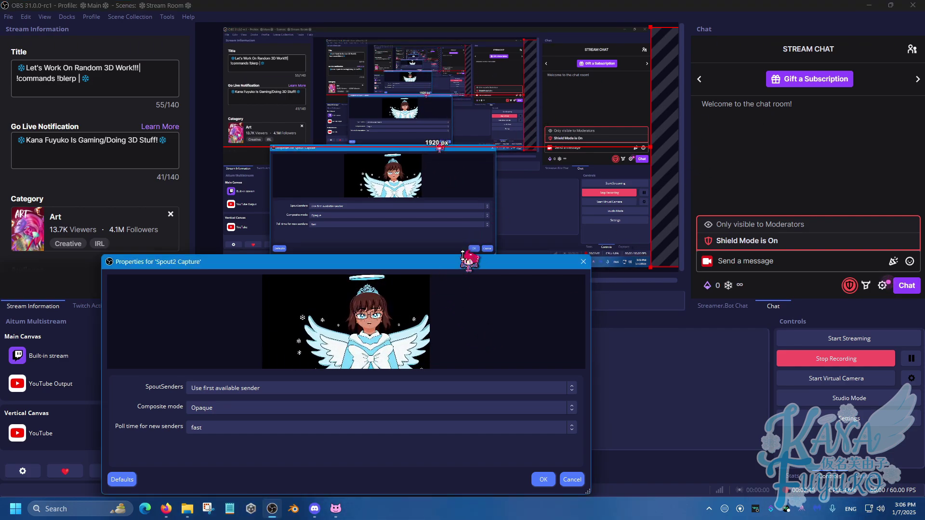
left_click_drag(462, 267, 556, 113)
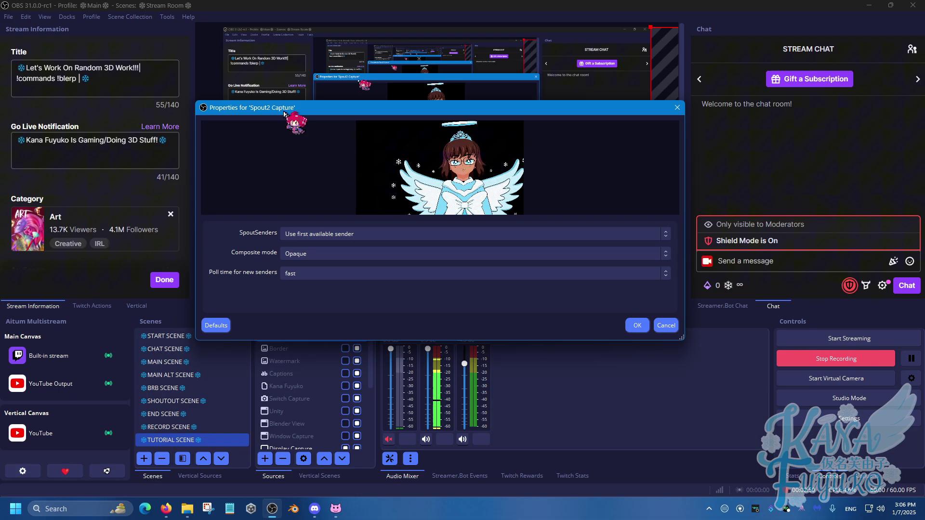
left_click(307, 236)
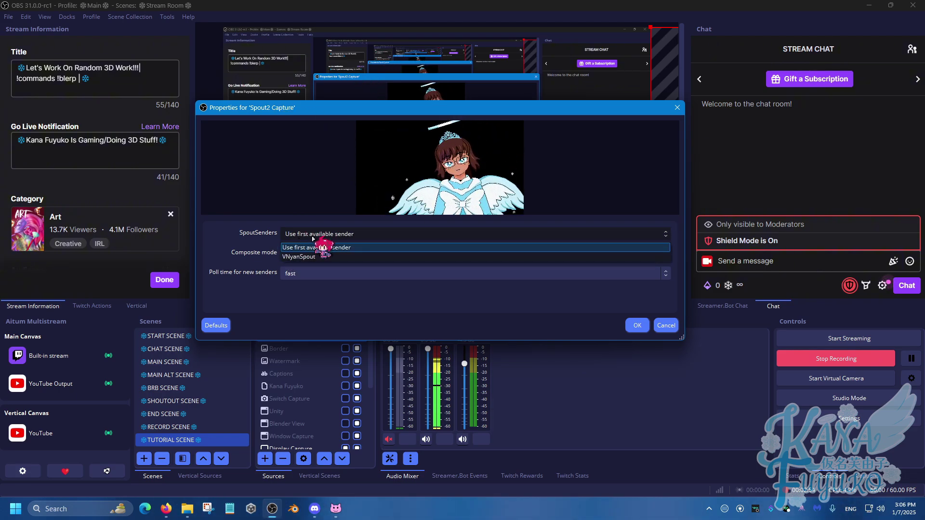
left_click(316, 257)
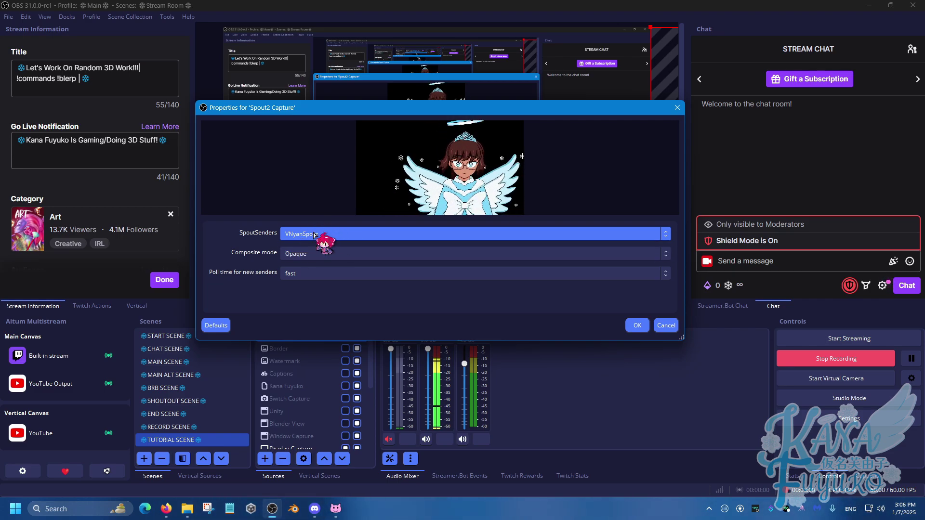
Compare composite modes, settle on Premultiplied Alpha, and confirm the properties with OK.
left_click(309, 258)
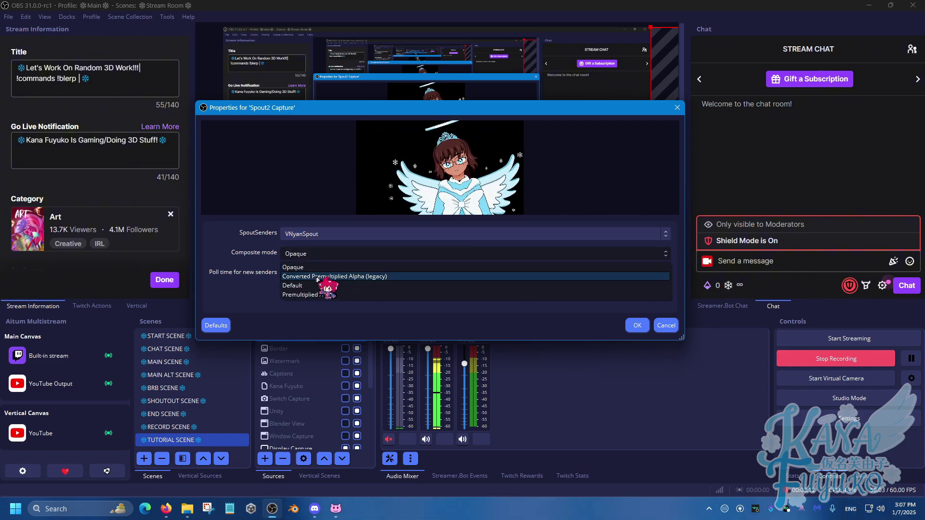
left_click(316, 292)
left_click(321, 258)
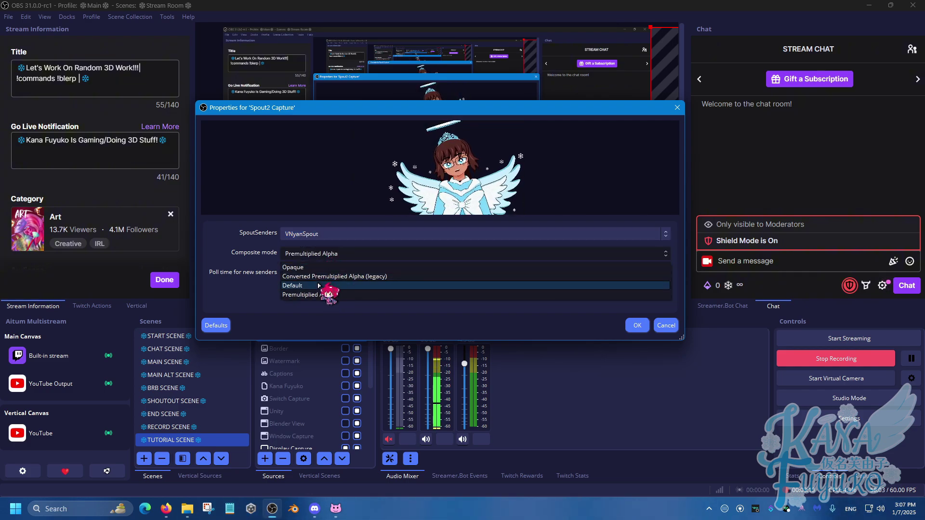
left_click(318, 284)
left_click(325, 256)
left_click(329, 276)
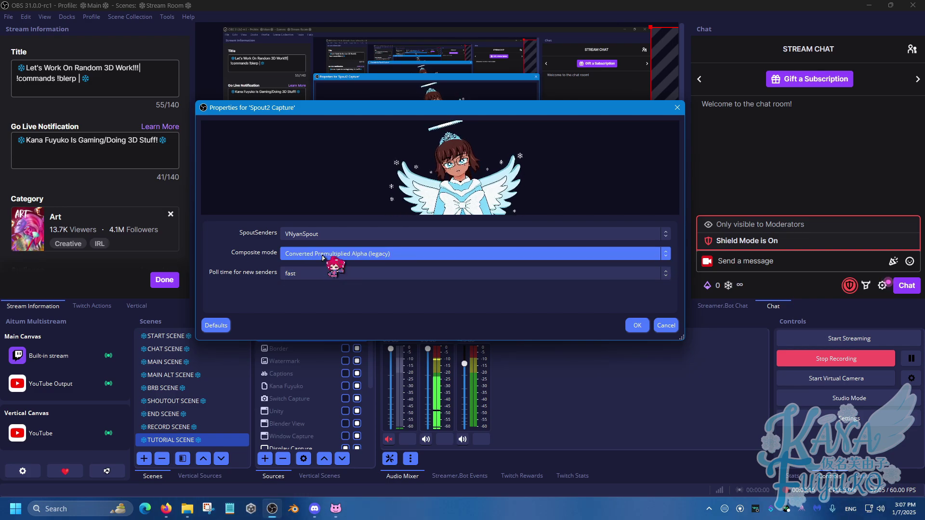
left_click(329, 255)
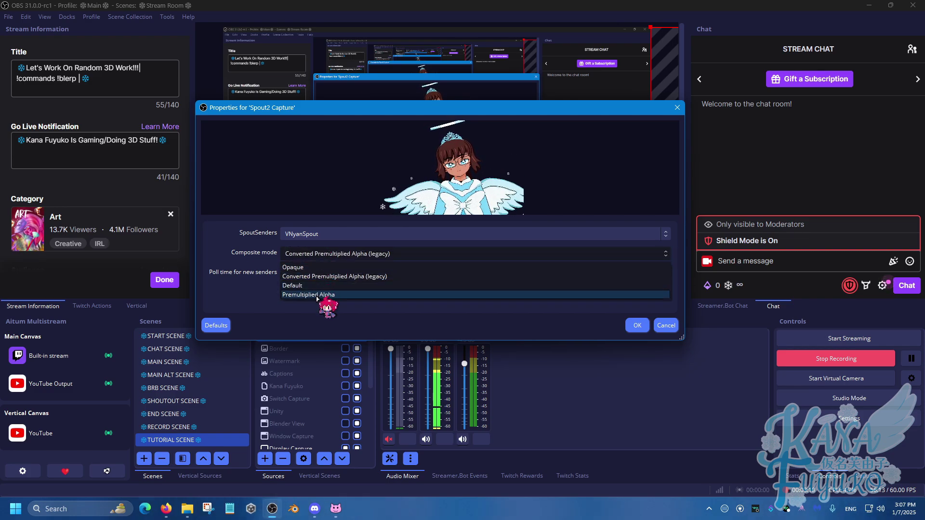
left_click(324, 255)
left_click(326, 294)
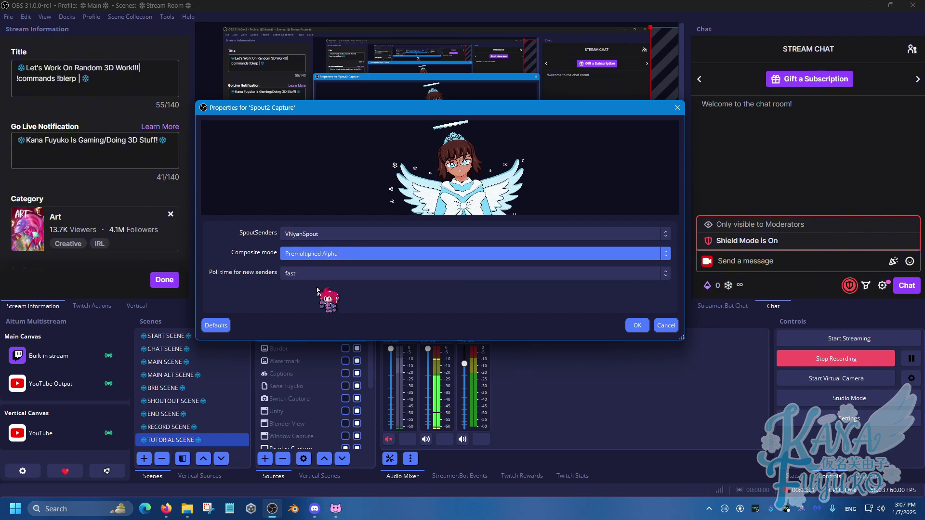
left_click(343, 255)
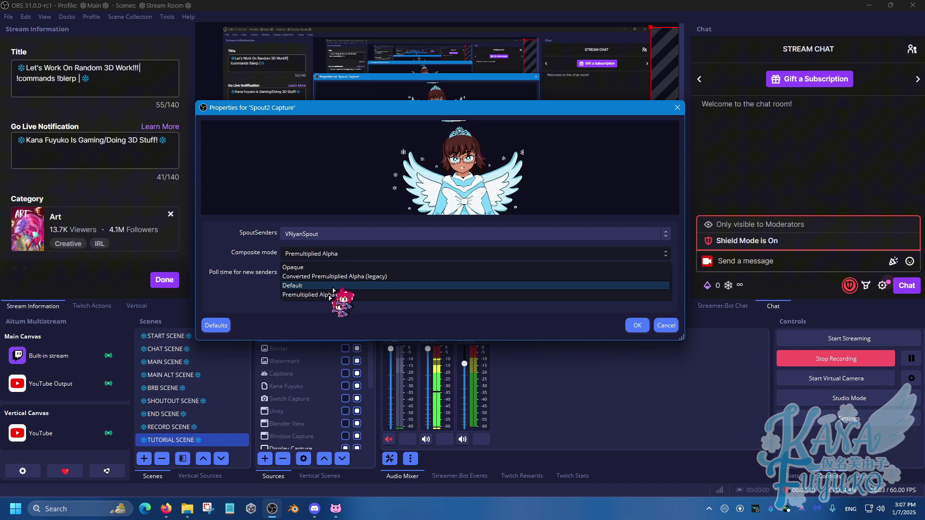
left_click(264, 264)
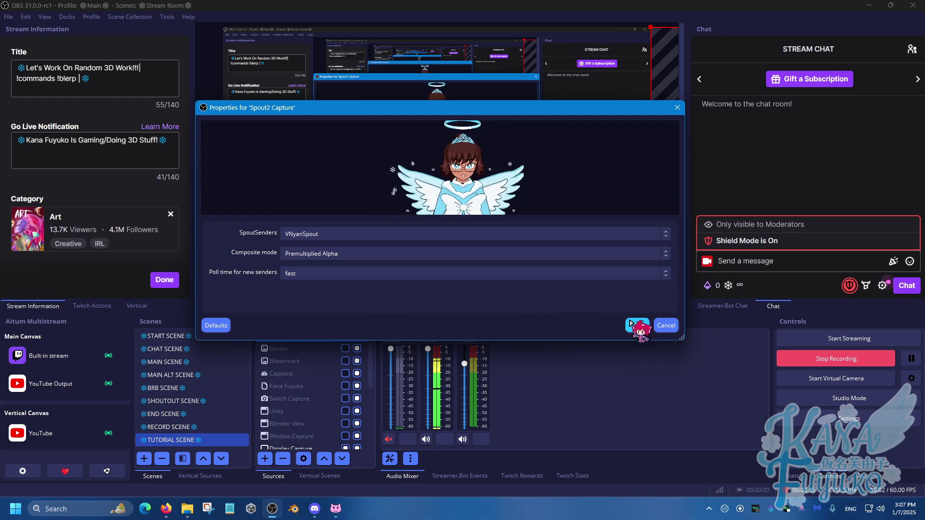
left_click(632, 324)
Drag the avatar capture around the preview, undoing two unwanted moves.
left_click_drag(658, 211, 273, 252)
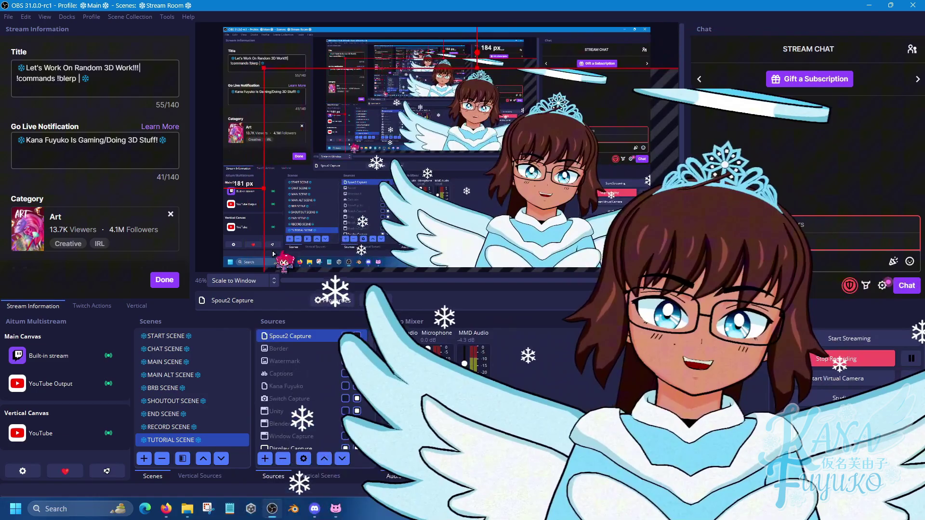
left_click_drag(494, 230, 465, 142)
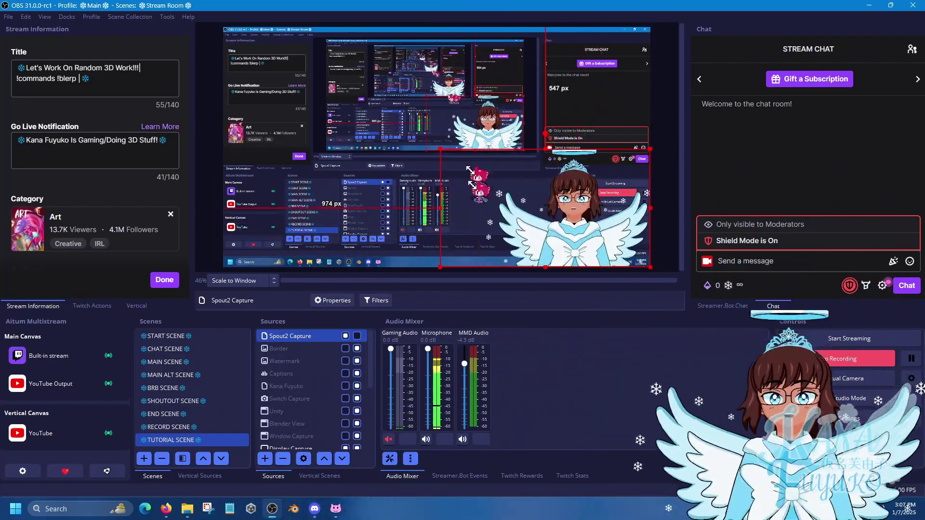
mouse_move(532, 198)
left_mouse_down()
mouse_move(545, 216)
mouse_move(544, 200)
left_mouse_up()
left_click_drag(549, 140, 481, 117)
key("ctrl+z")
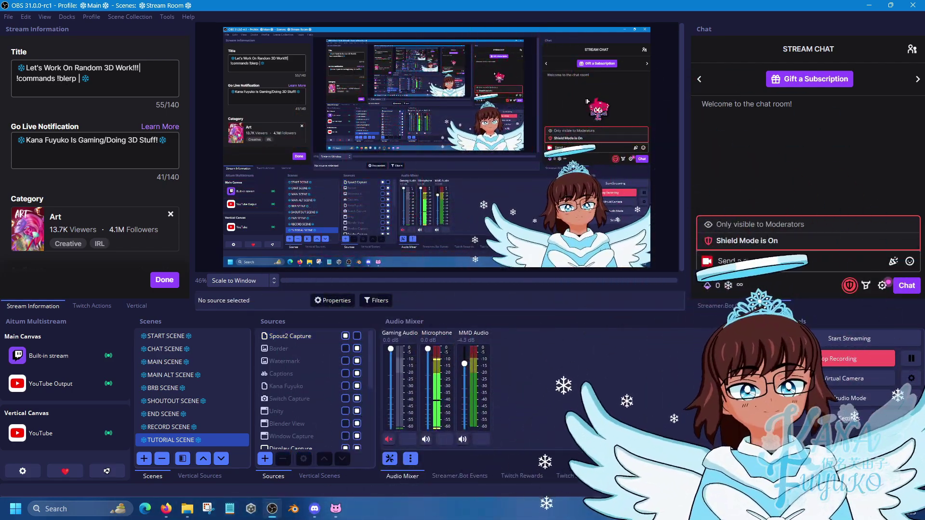
left_click_drag(558, 219, 503, 165)
key("ctrl+z")
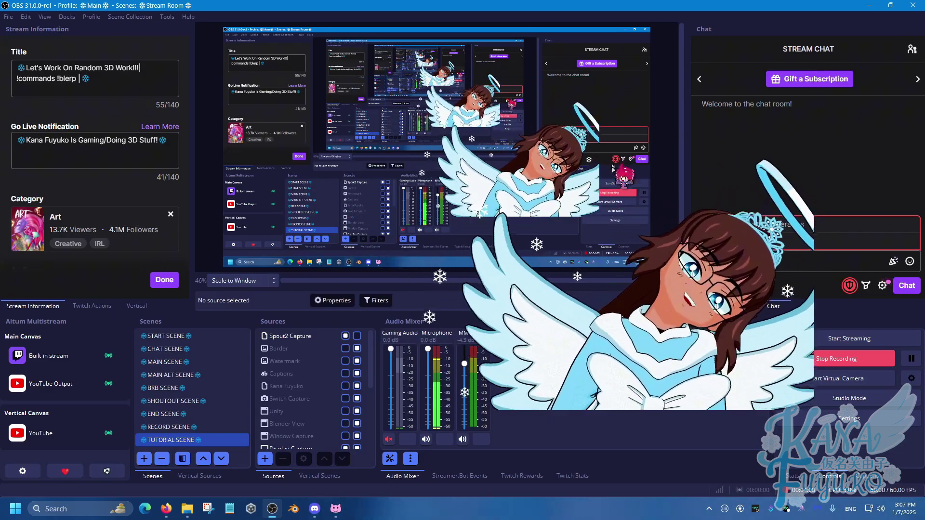
Apply a Transform preset, then shrink the avatar and push it into the bottom-right corner.
left_click(558, 202)
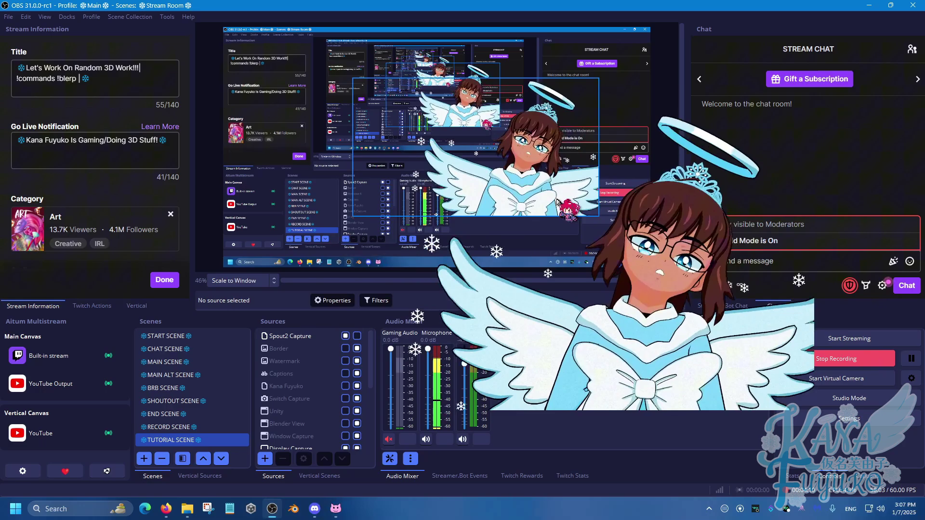
left_click_drag(558, 203, 566, 208)
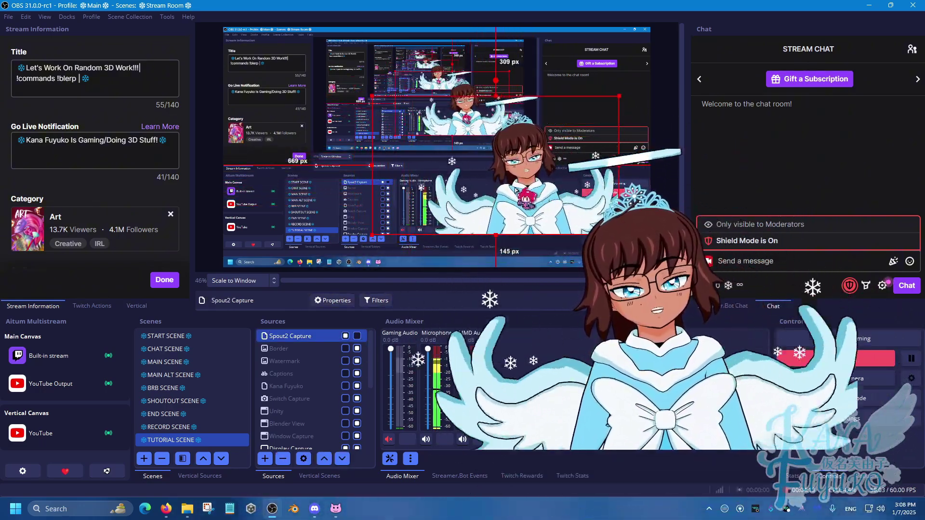
right_click(526, 195)
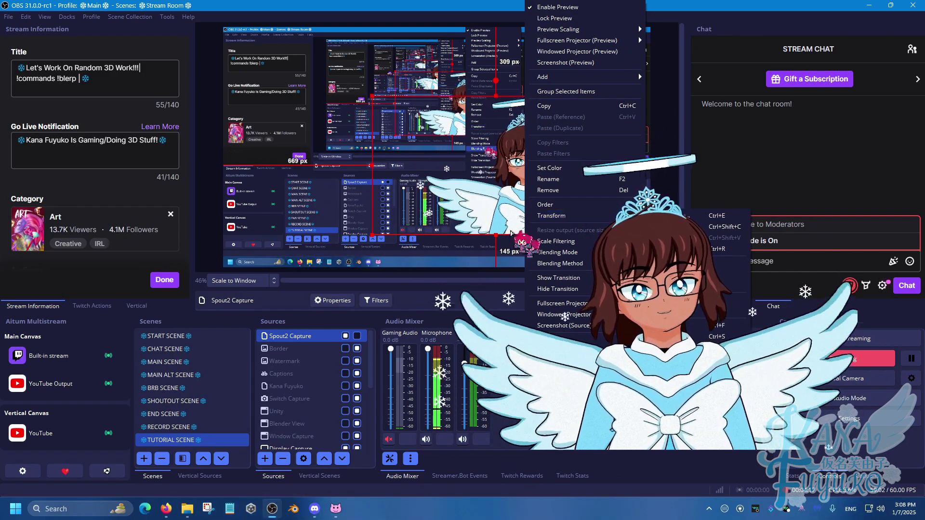
left_click(726, 311)
left_click_drag(527, 186, 558, 230)
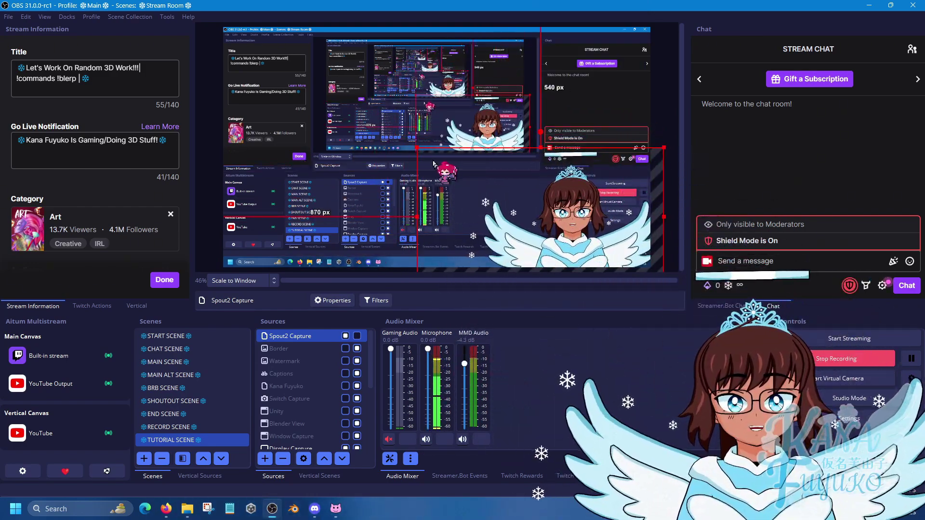
left_click_drag(413, 147, 479, 211)
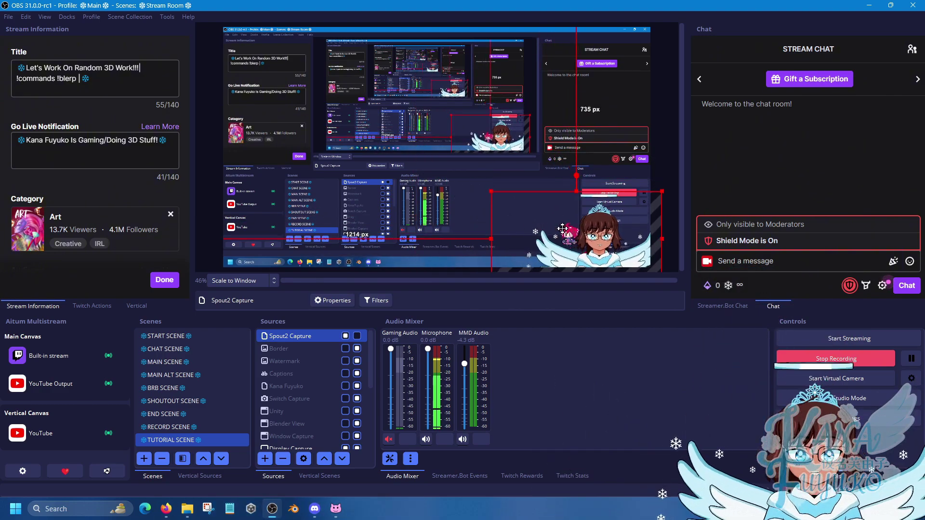
left_click_drag(571, 216, 602, 234)
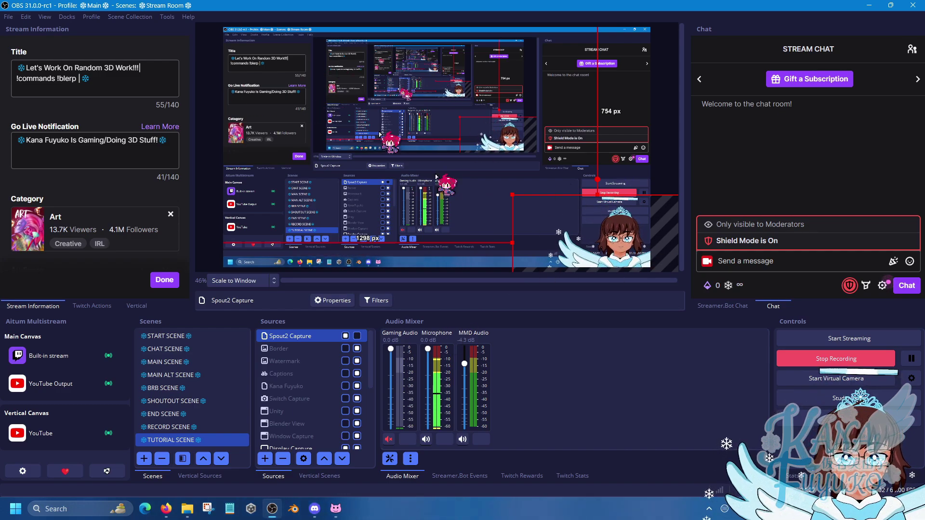
Bring VNyan forward, review its Misc settings page, and close the settings panel.
left_click(336, 508)
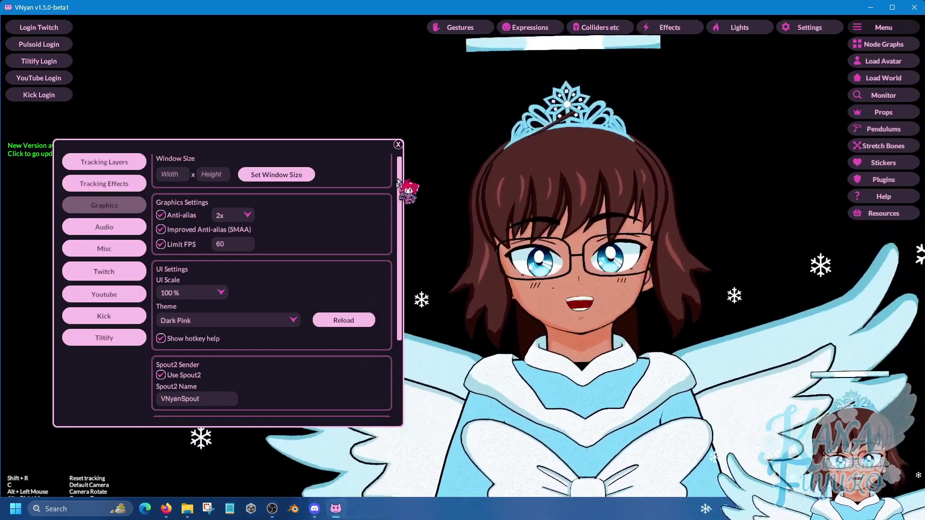
left_click(398, 145)
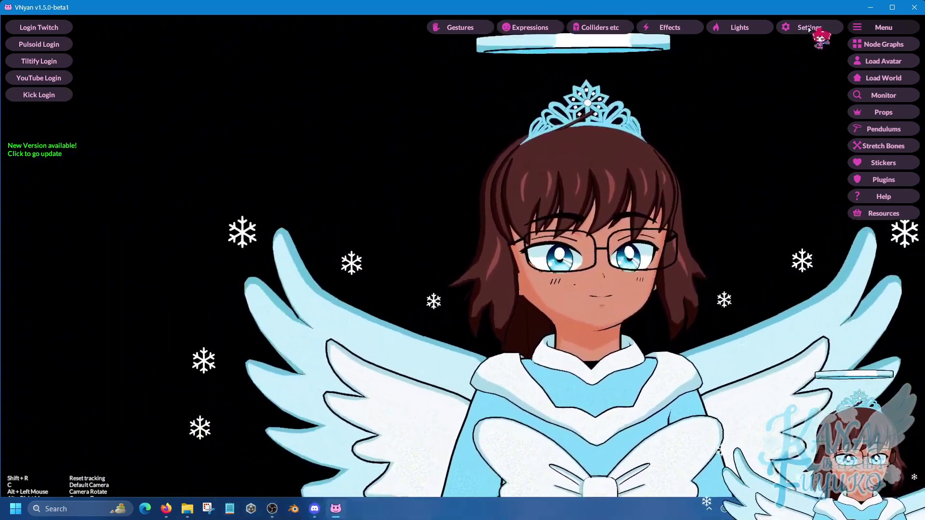
left_click(809, 29)
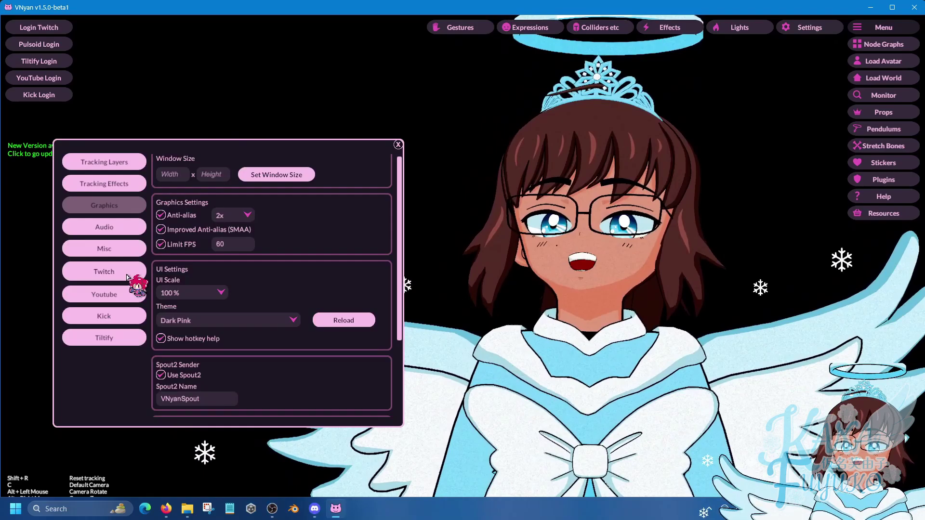
left_click(126, 248)
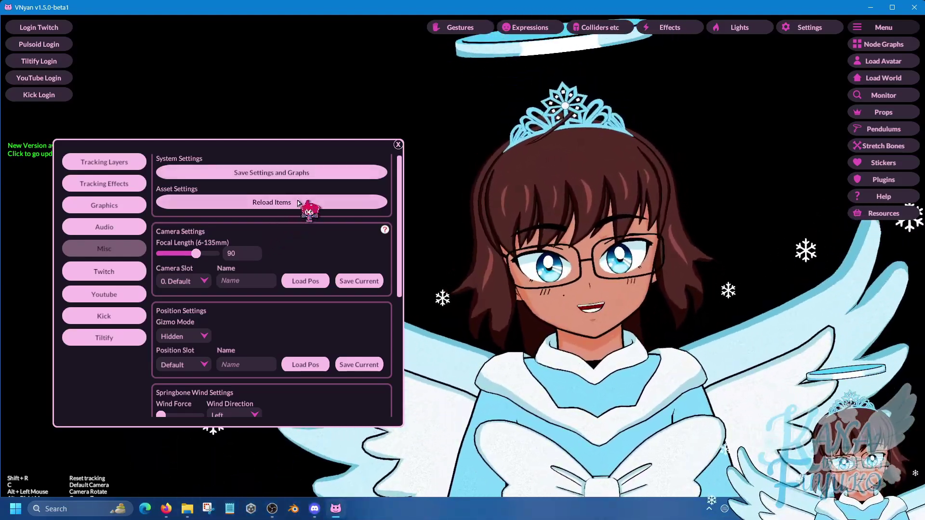
scroll(326, 157, "up", 1)
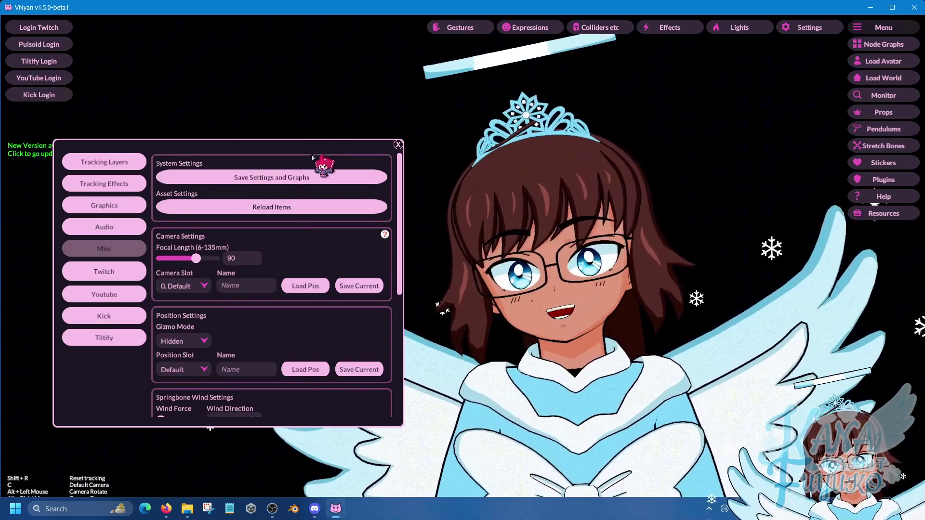
left_click_drag(314, 148, 285, 129)
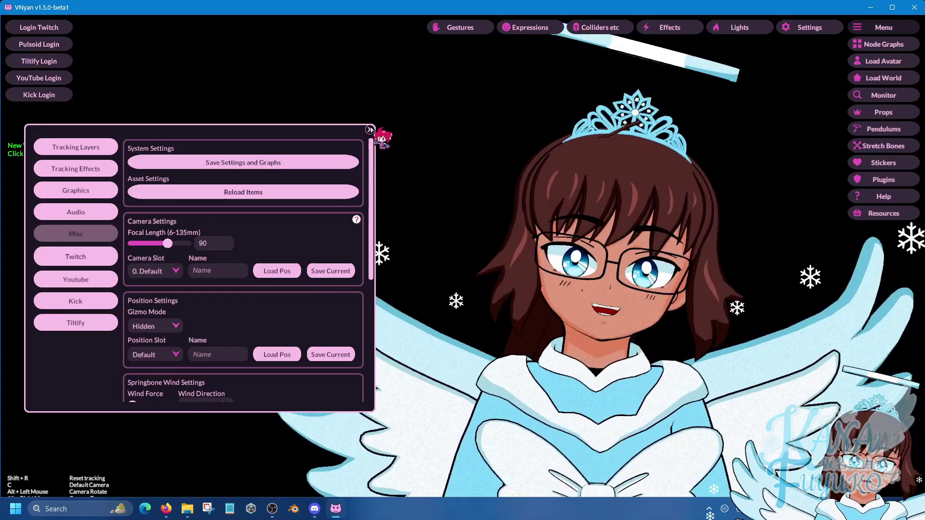
left_click(370, 130)
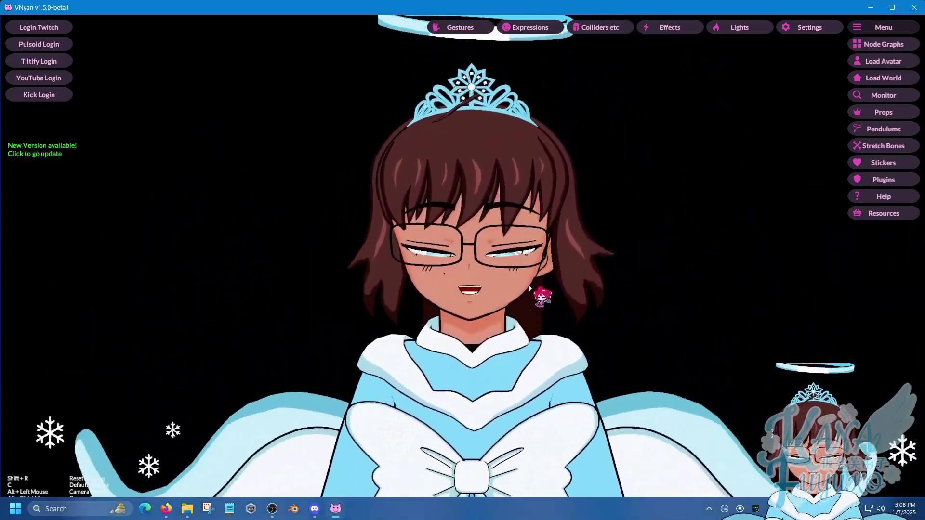